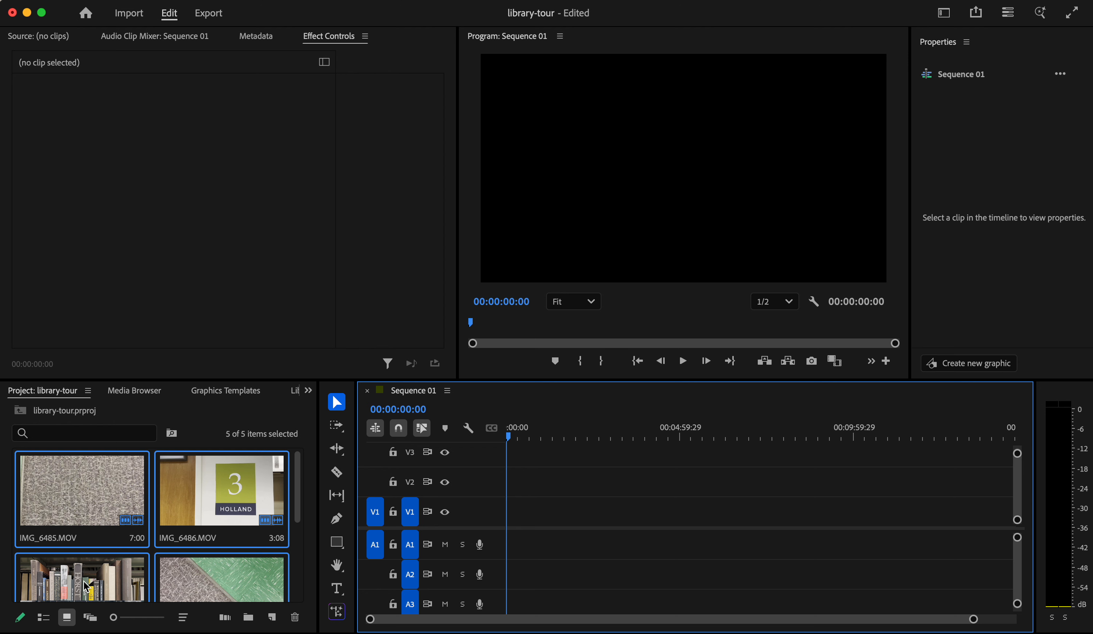
Check in the list of workspaces that the Editing layout is the active one.
left_click(635, 0)
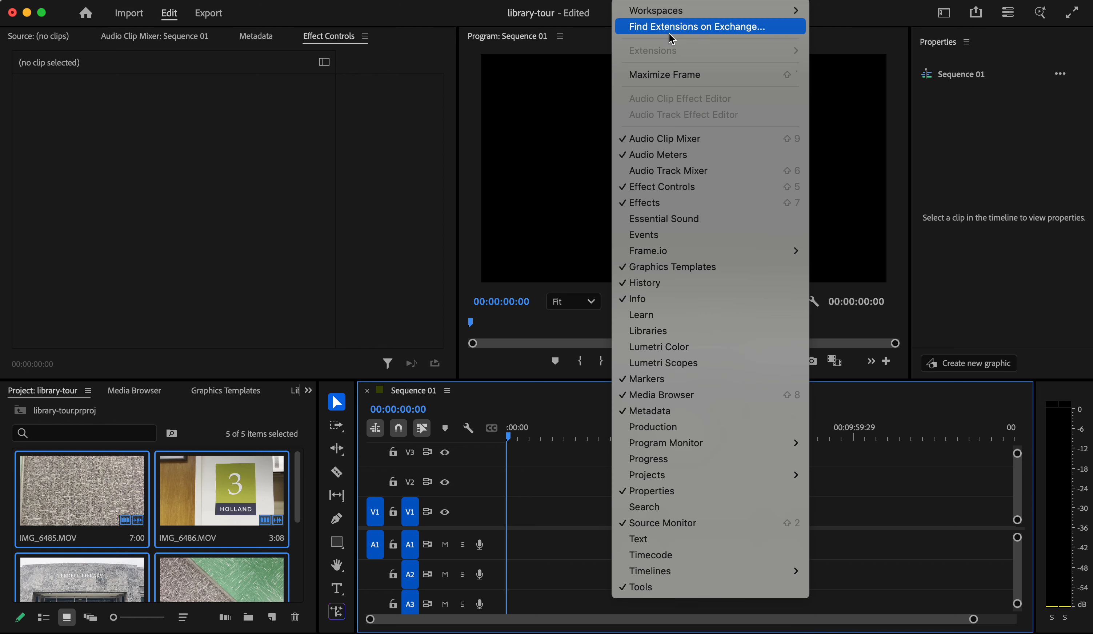
mouse_move(668, 13)
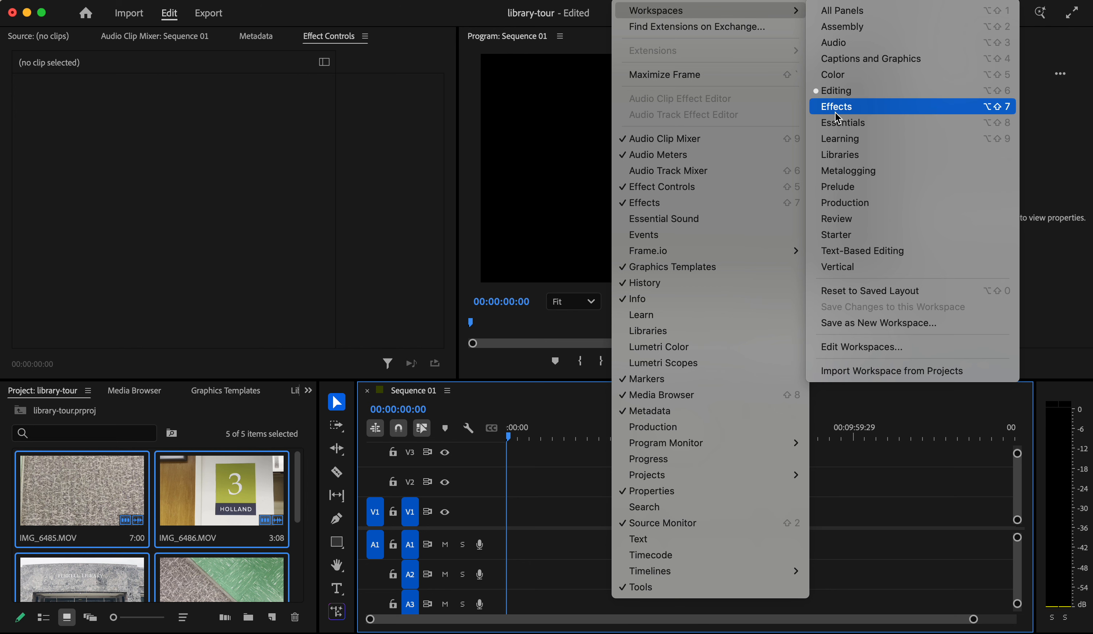
left_click(836, 92)
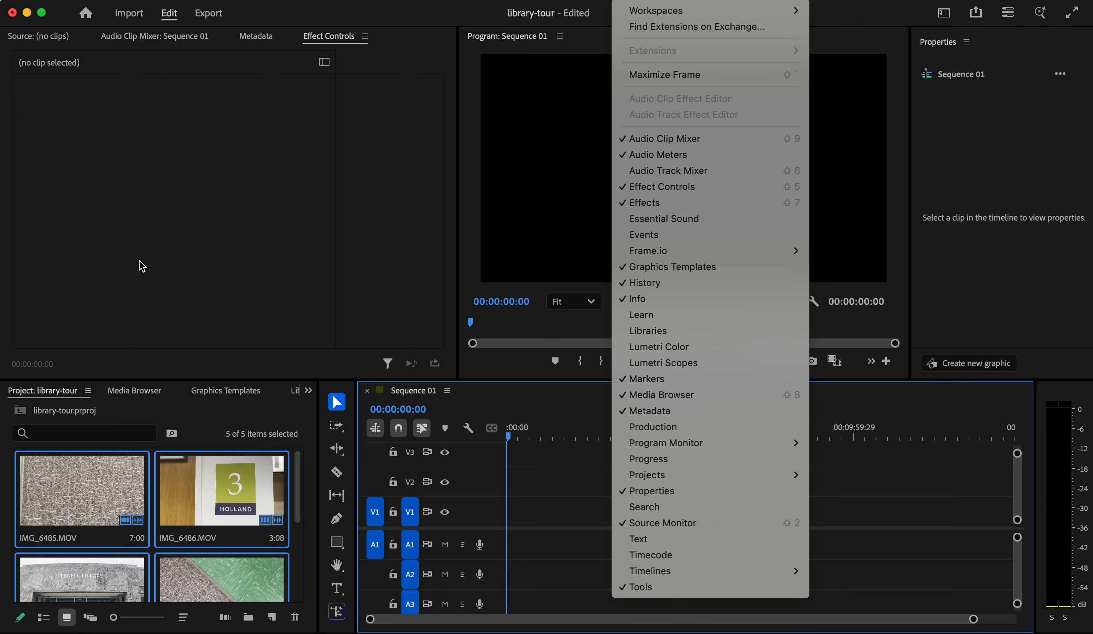
left_click(174, 395)
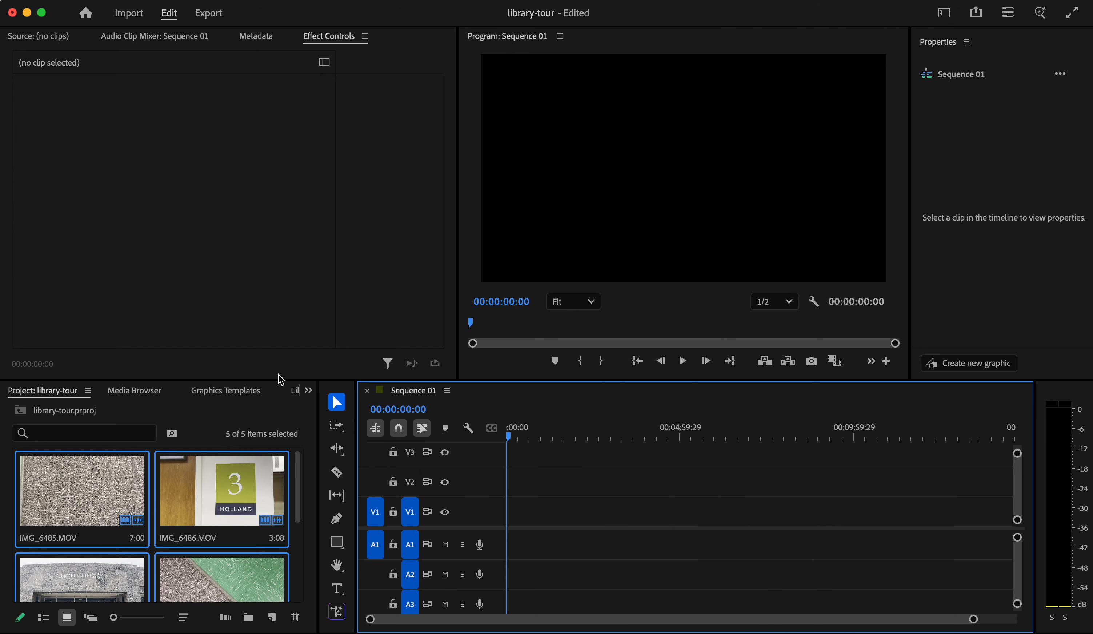
Look through the project's media and open IMG_6483.MOV in the Source monitor.
left_click(190, 431)
scroll(148, 545, "down", 3)
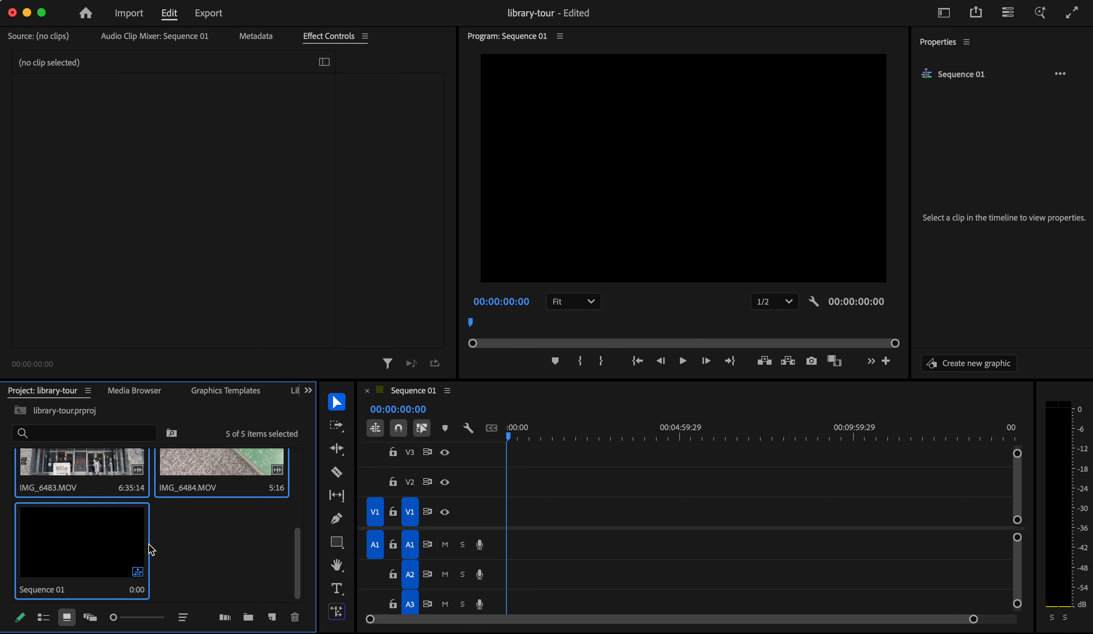
scroll(149, 544, "up", 3)
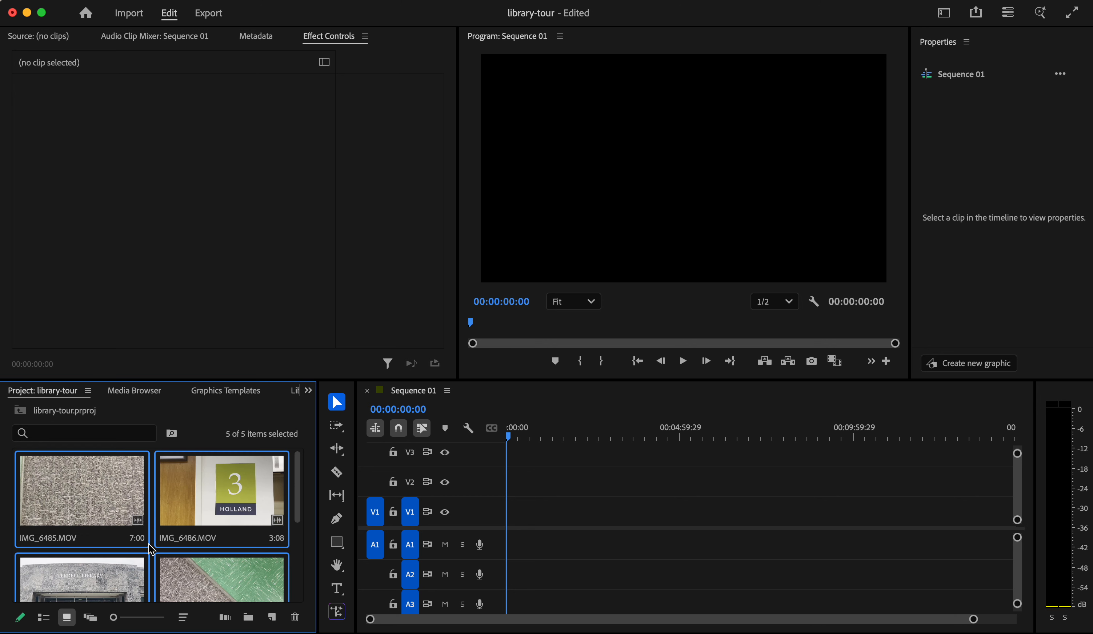
left_click(123, 571)
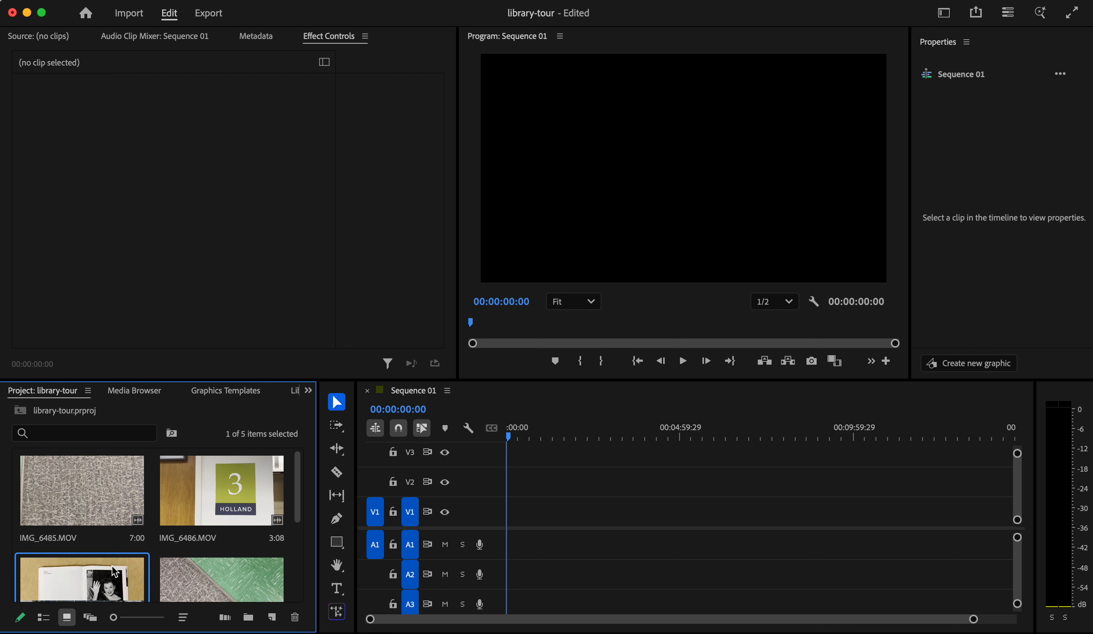
double_click(111, 565)
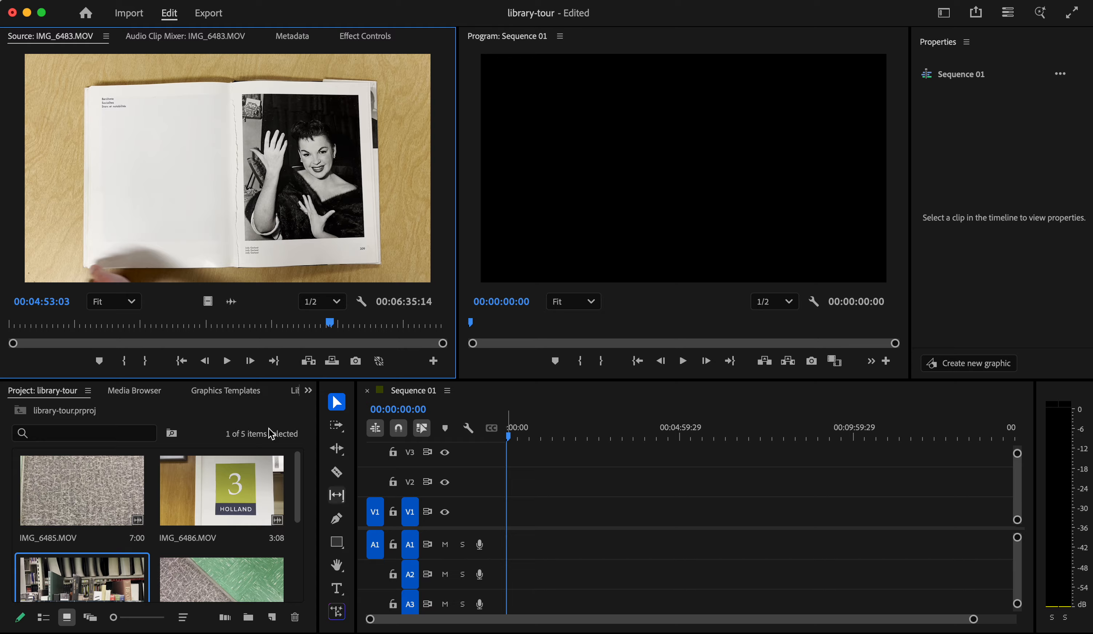
Return to the very beginning of IMG_6483.MOV and mark an In point at 00:00:00:00.
left_click_drag(331, 325, 30, 330)
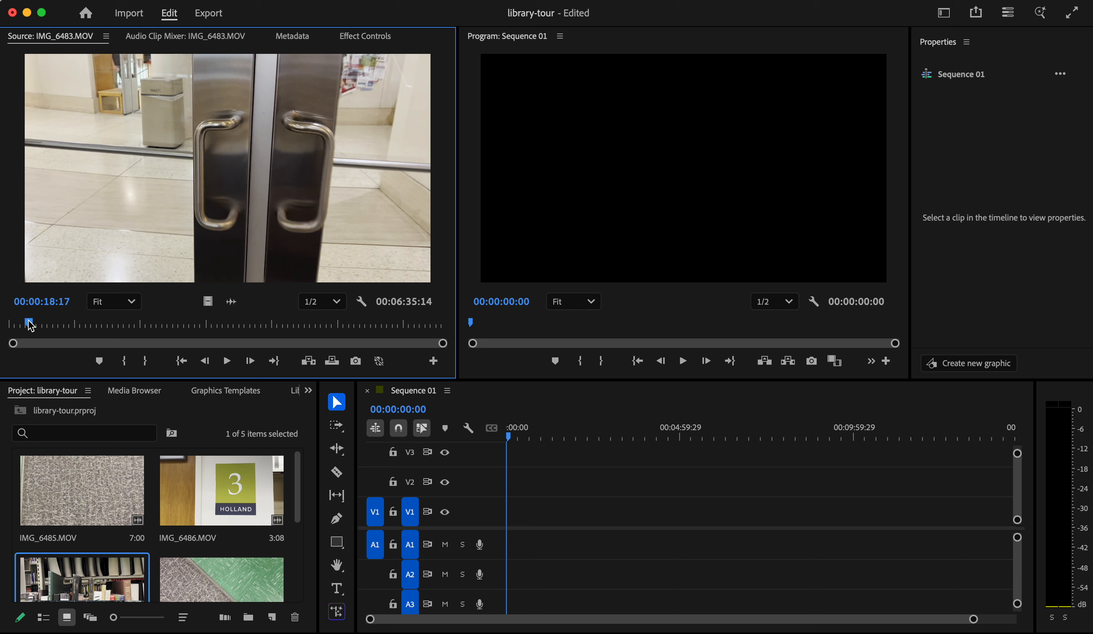
left_click_drag(30, 325, 10, 323)
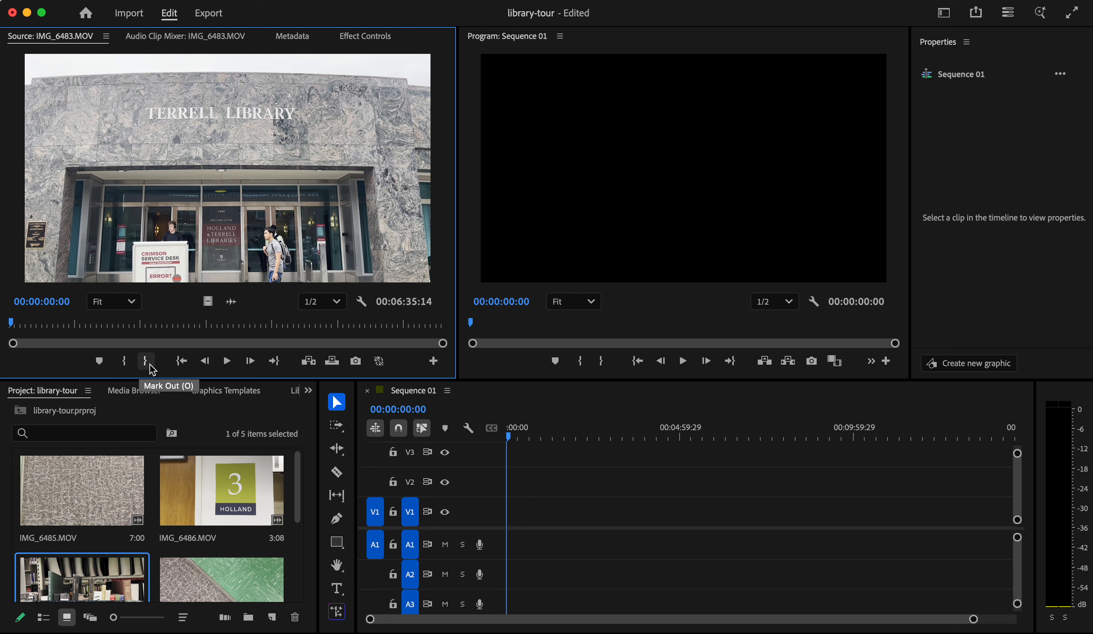
left_click(124, 362)
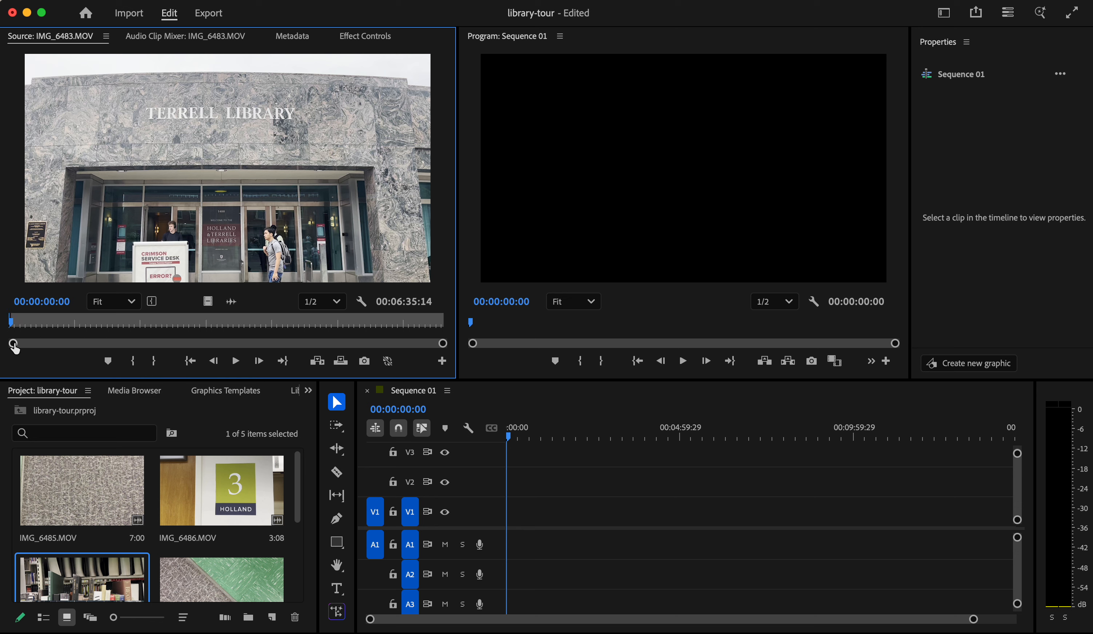
Advance through the library entrance shot in the source clip and mark an Out point at 00:00:03:21.
left_click_drag(14, 324, 13, 325)
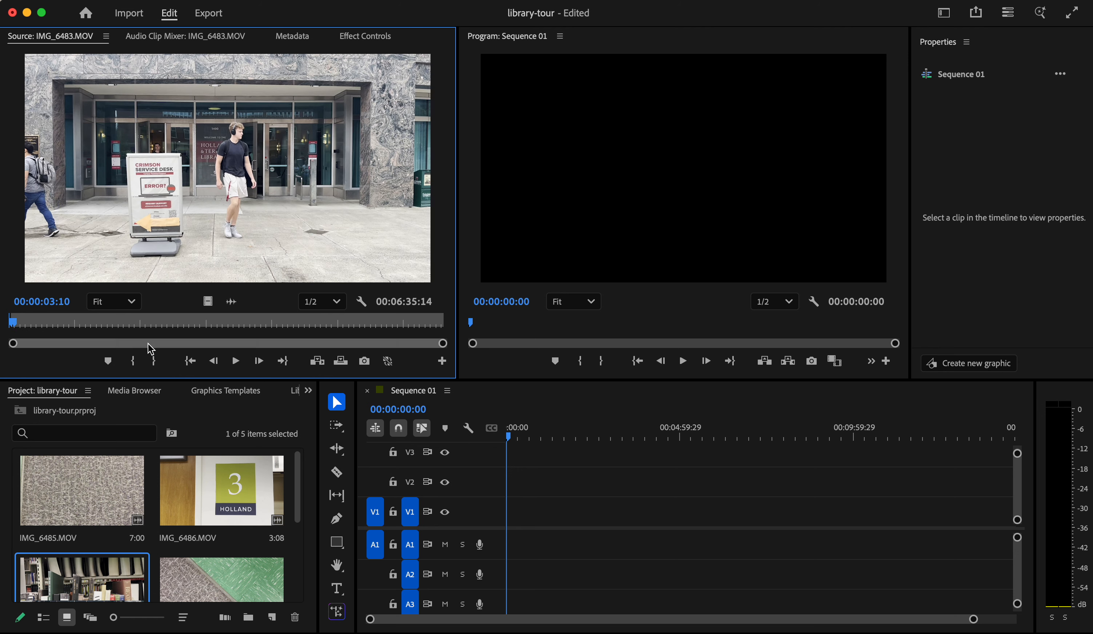
key("Right")
key("Right")
key("Right")
key("Right")
key("Right")
key("Right")
key("Right")
key("Right")
key("Right")
key("Right")
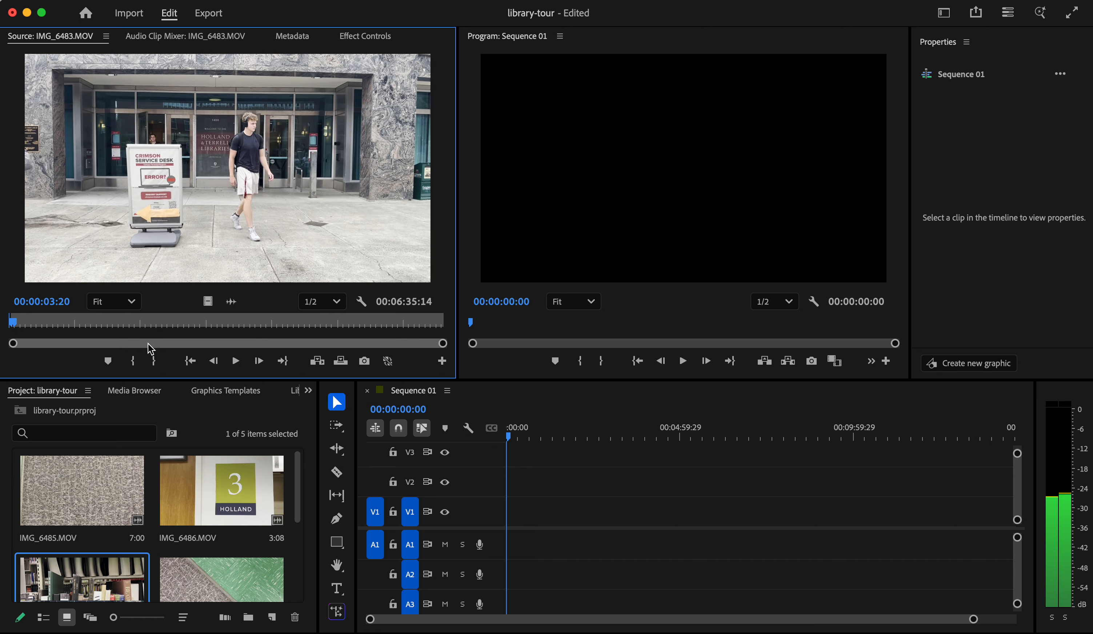
key("Right")
key("Right")
key("Right")
key("Right")
key("Left")
key("Left")
key("Right")
key("Right")
key("Left")
key("Left")
key("Left")
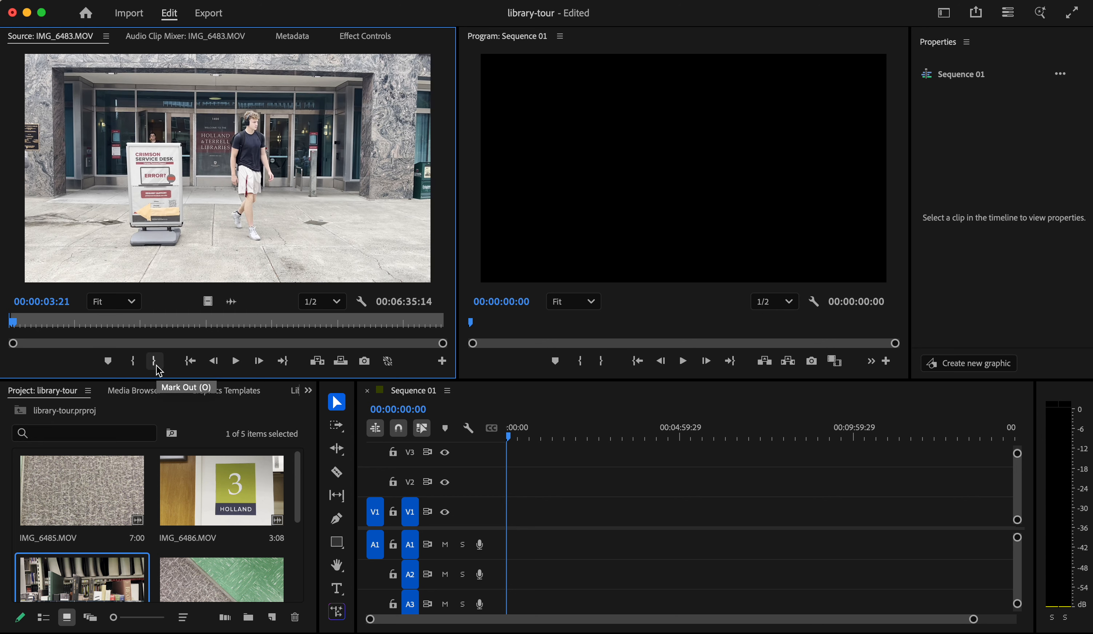
left_click(154, 361)
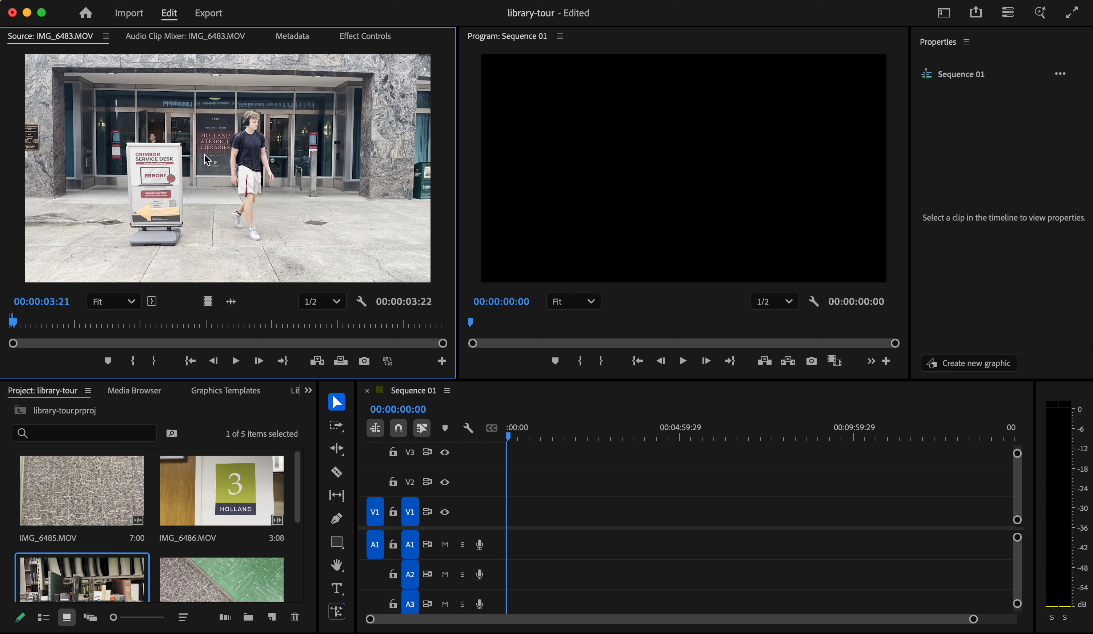
Place the marked entrance shot with its audio at the start of Sequence 01 on V1 and A1.
left_click_drag(204, 154, 501, 513)
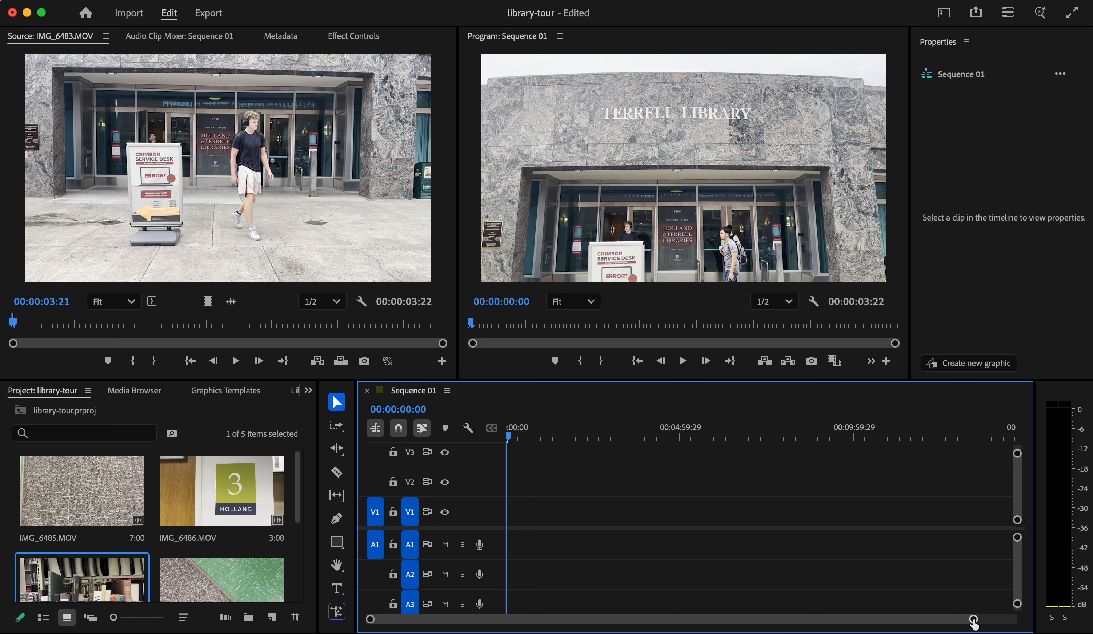
left_click_drag(974, 619, 447, 619)
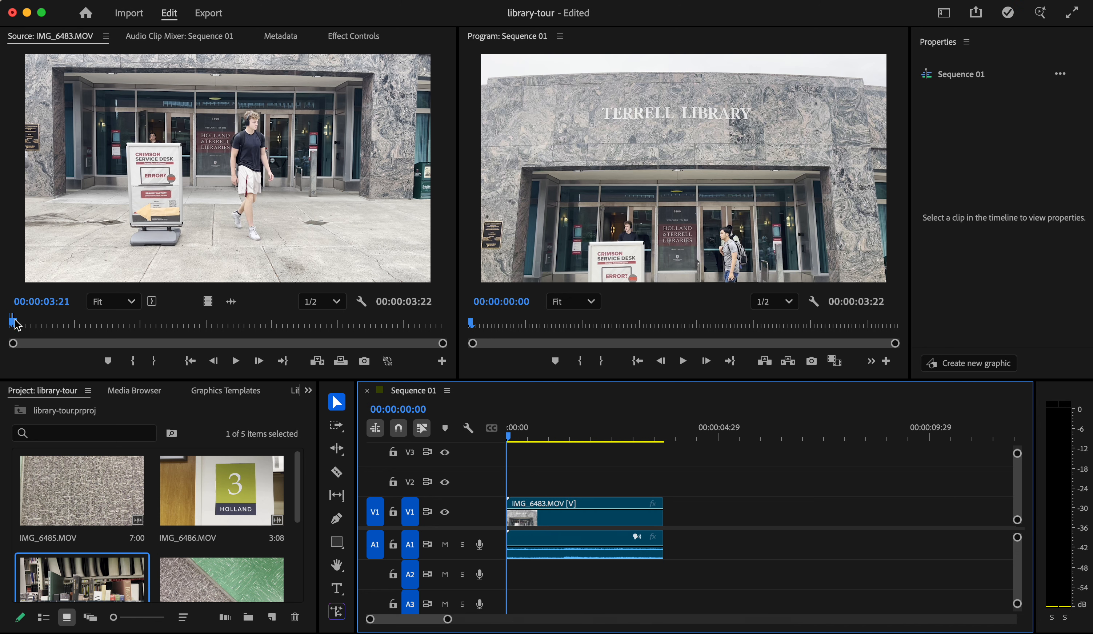
Find the closed metal doors in IMG_6483.MOV and mark a new In point at 00:00:18:23.
left_click_drag(12, 322, 31, 324)
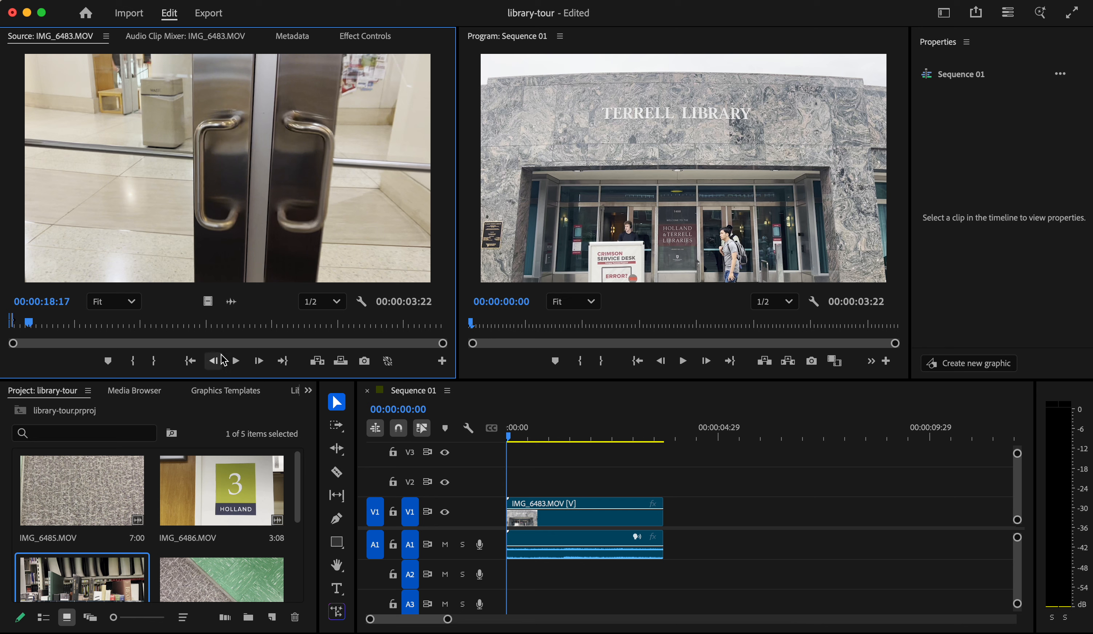
key("space")
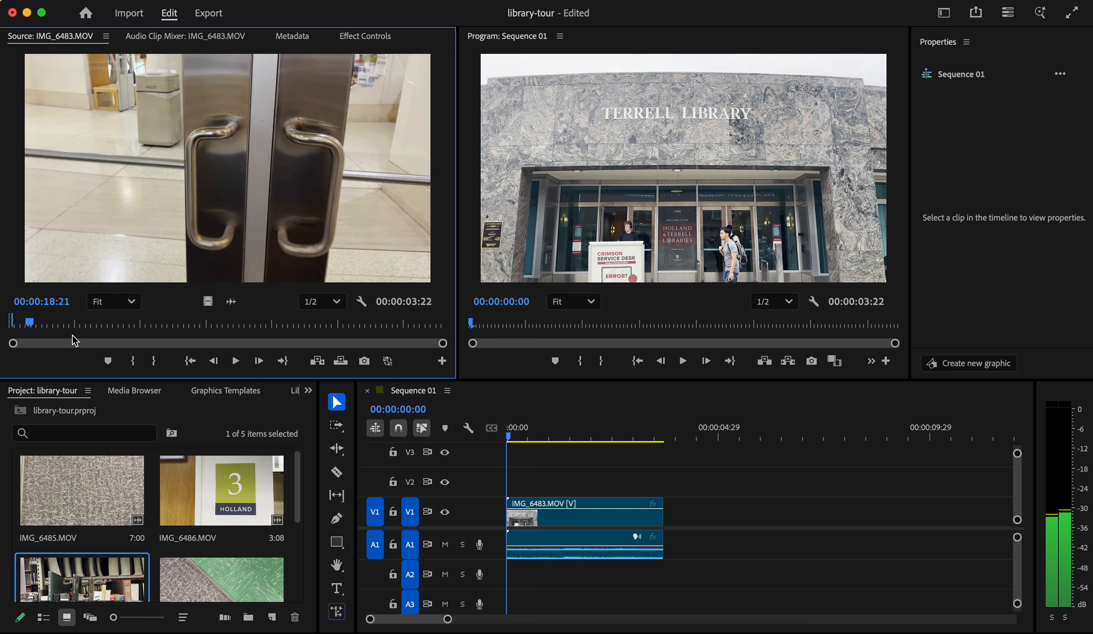
key("Right")
key("Right")
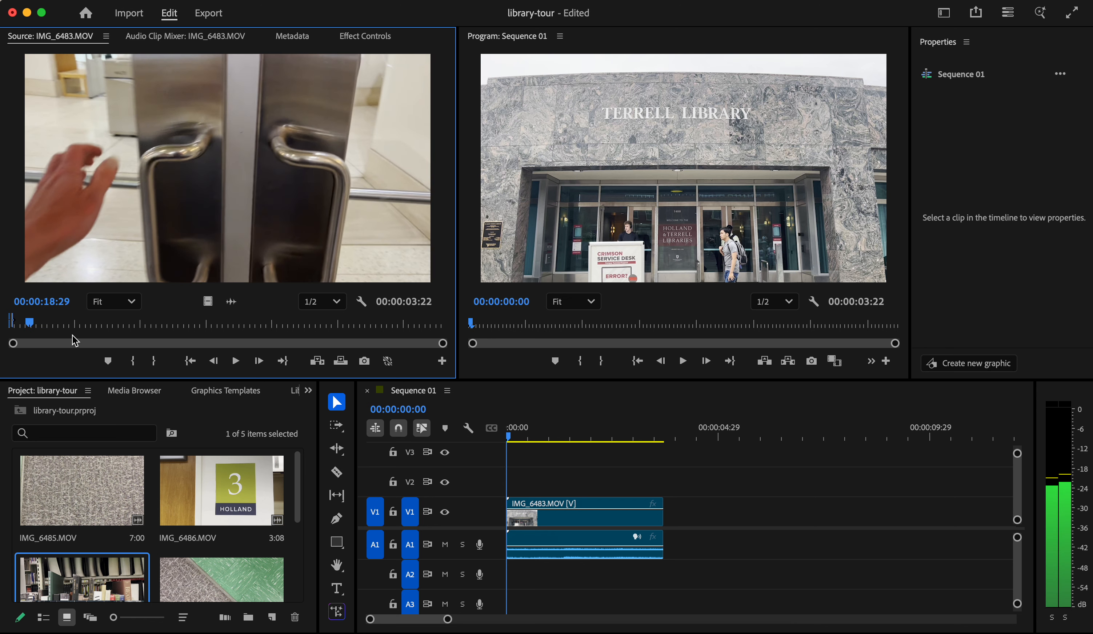
key("Left")
key("Left")
key("Left")
key("Left")
key("Left")
key("Left")
key("Left")
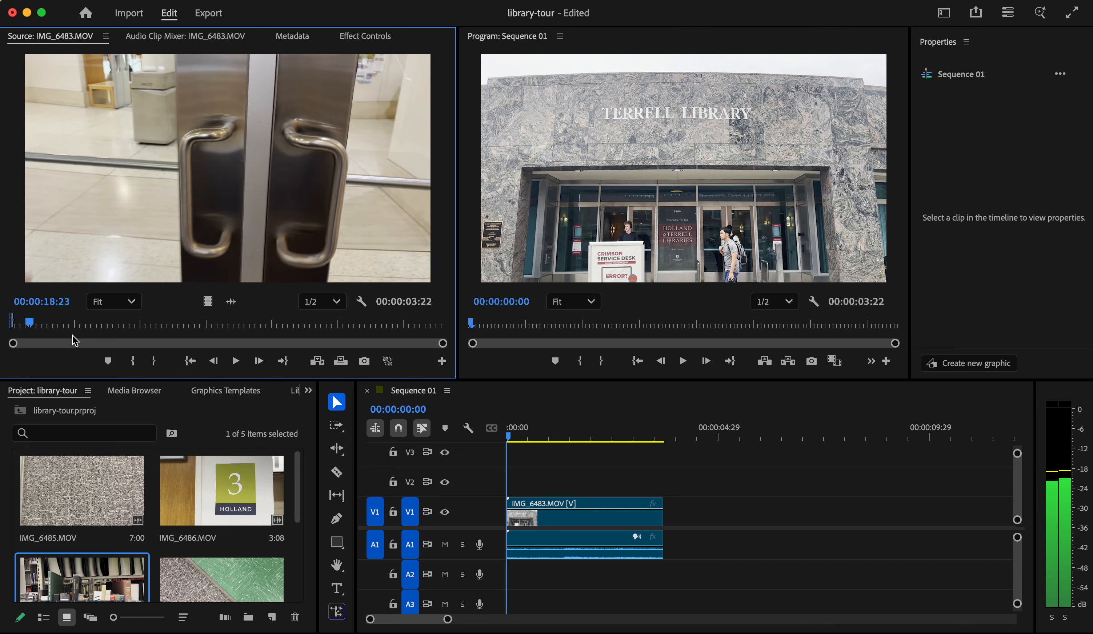
left_click(128, 361)
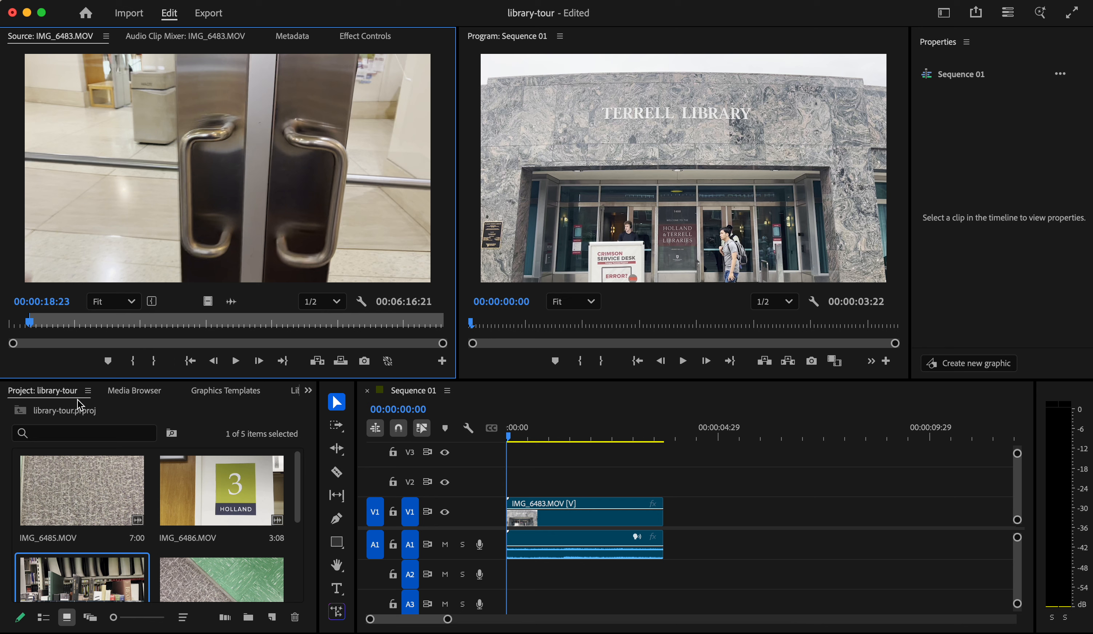
Mark an Out point at 00:00:21:04 and place the door shot directly after the first clip on V1 and A1.
key("space")
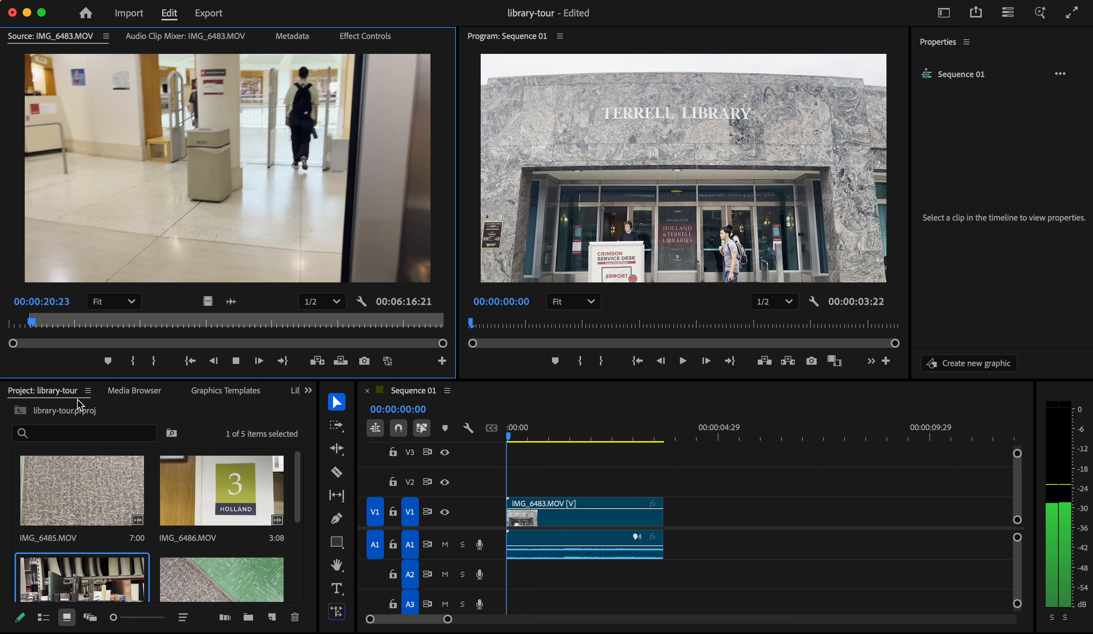
left_click(153, 361)
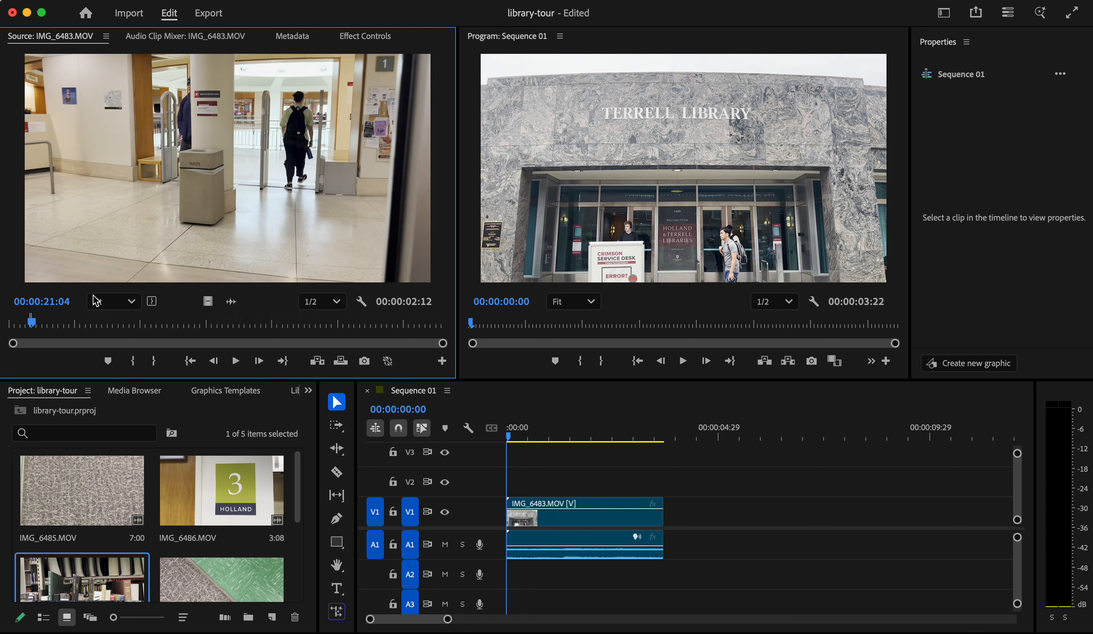
left_click_drag(206, 133, 668, 542)
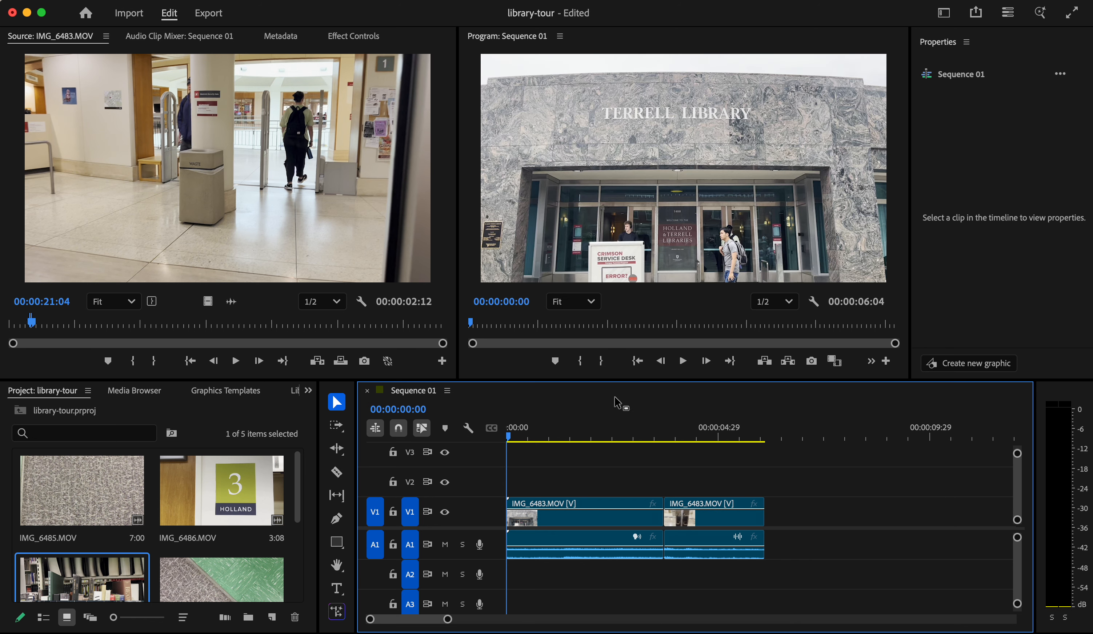
Preview the second clip in the sequence at 00:00:04:10.
left_click(641, 434)
left_click(691, 426)
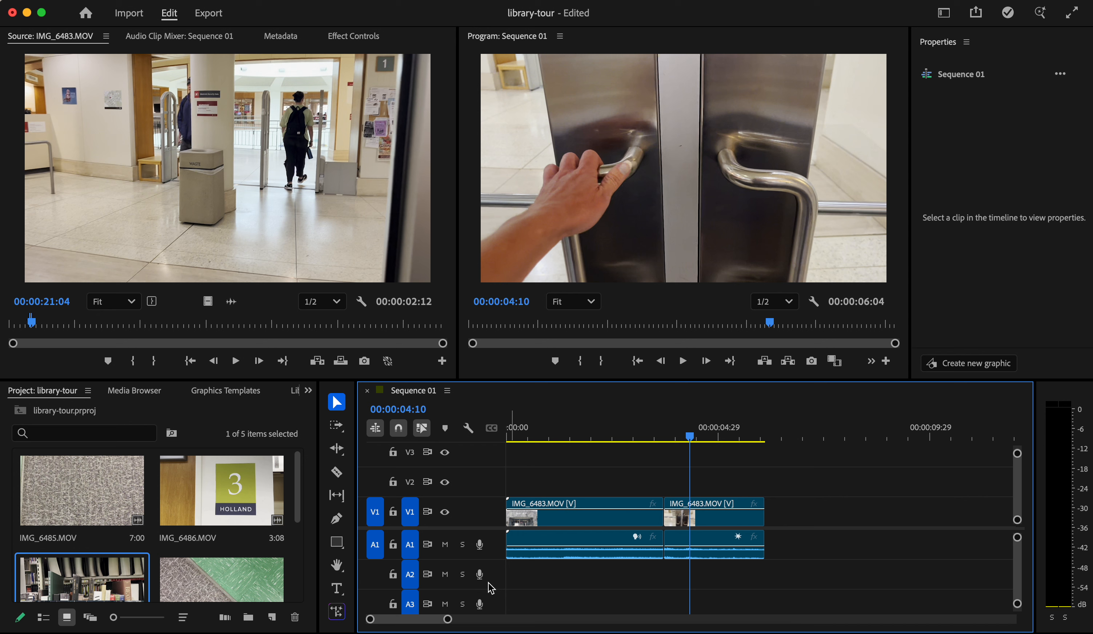
left_click_drag(448, 618, 466, 625)
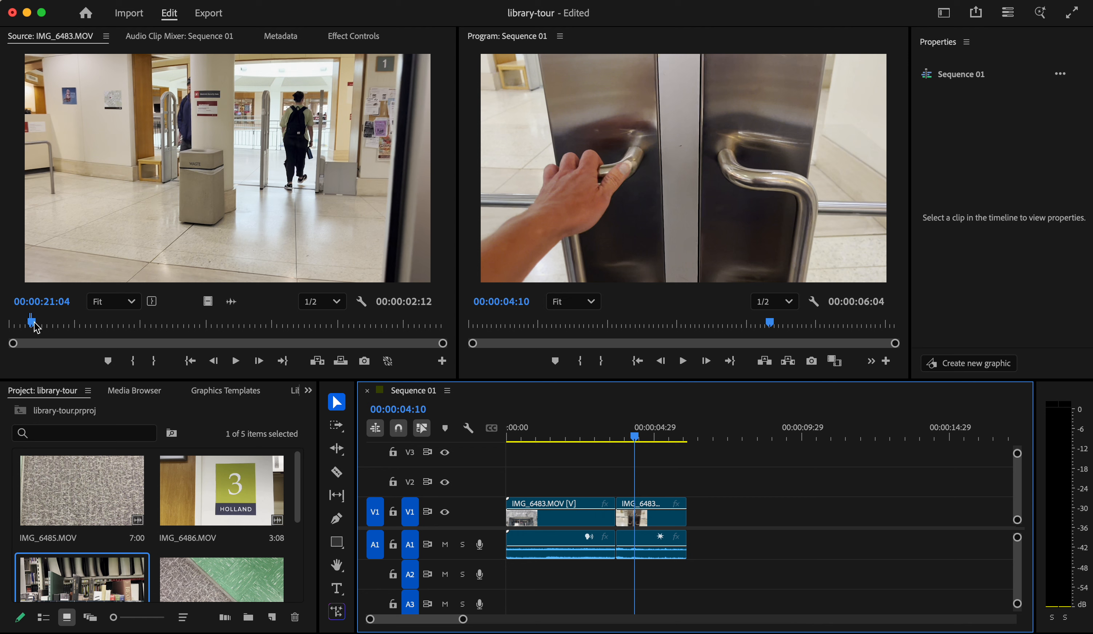
Mark IMG_6483.MOV from 00:00:59:02 to 00:01:03:01 and place only its video on V2, overlapping the end of the second V1 clip.
left_click_drag(35, 326, 75, 322)
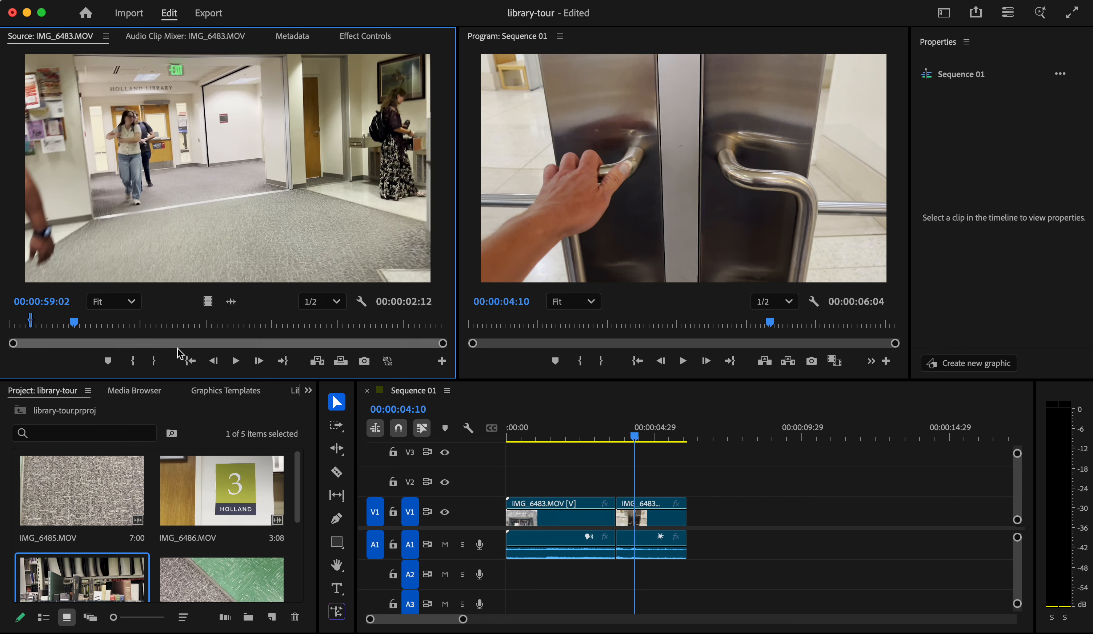
left_click(132, 361)
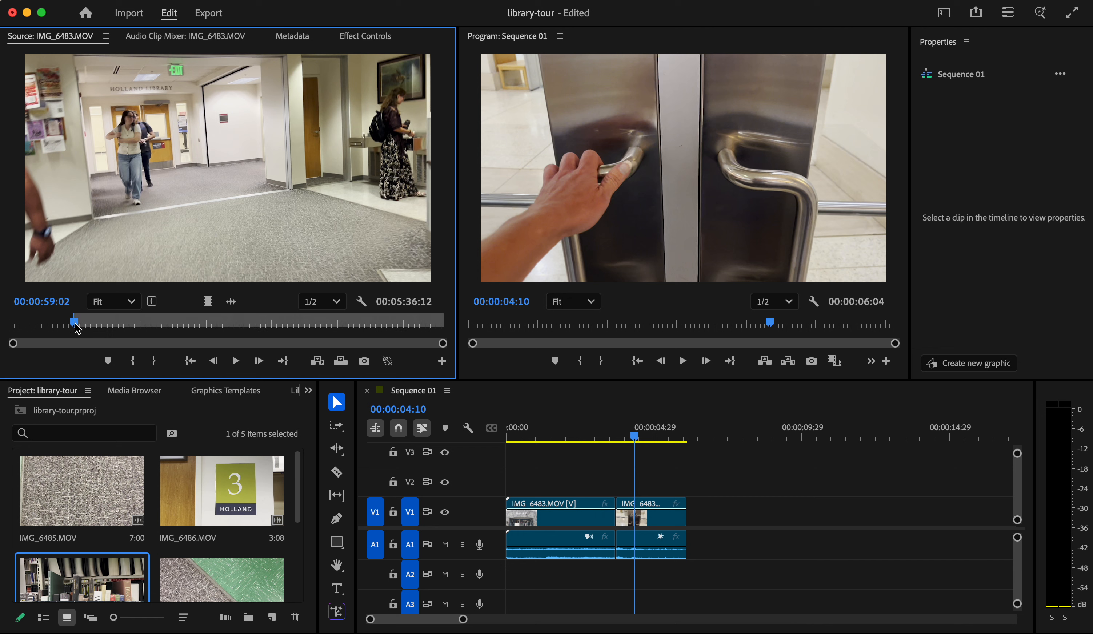
left_click_drag(77, 324, 79, 324)
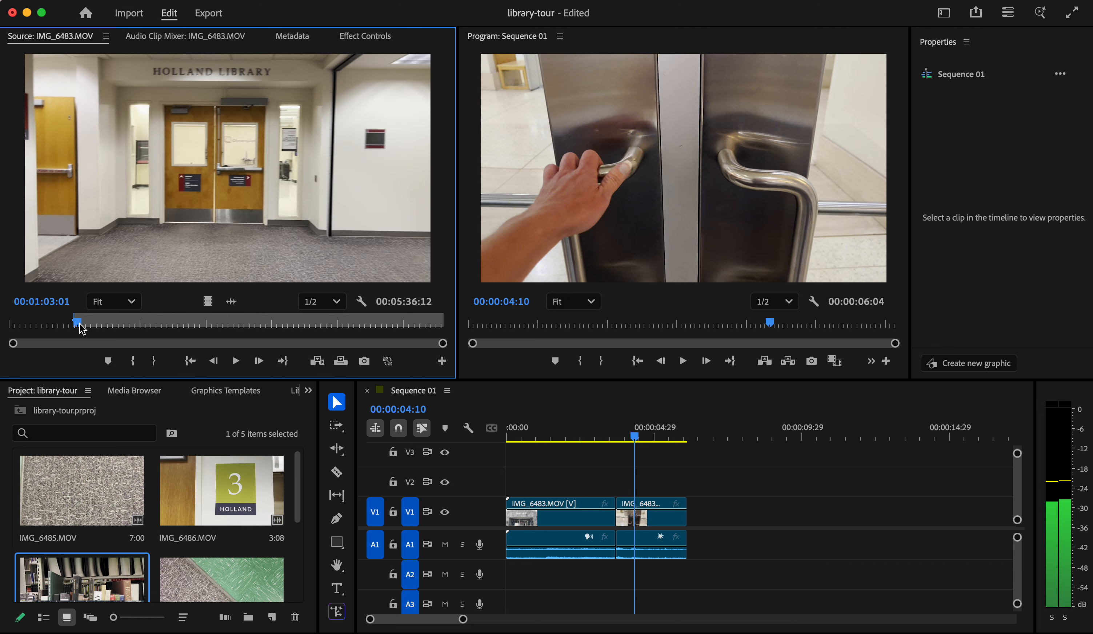
left_click(156, 360)
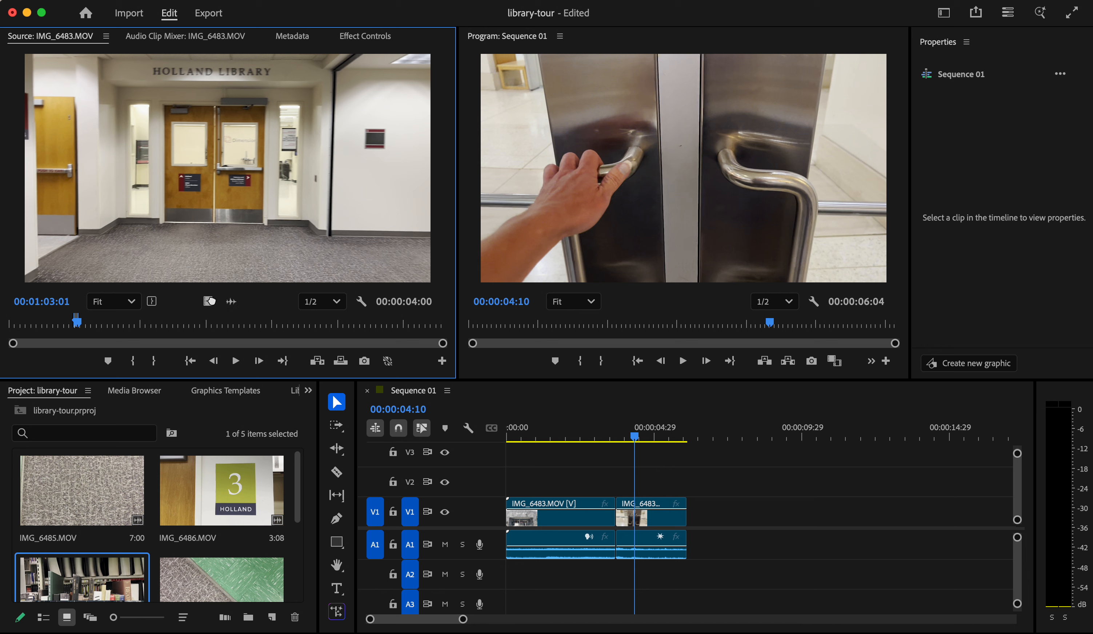
left_click_drag(208, 301, 651, 481)
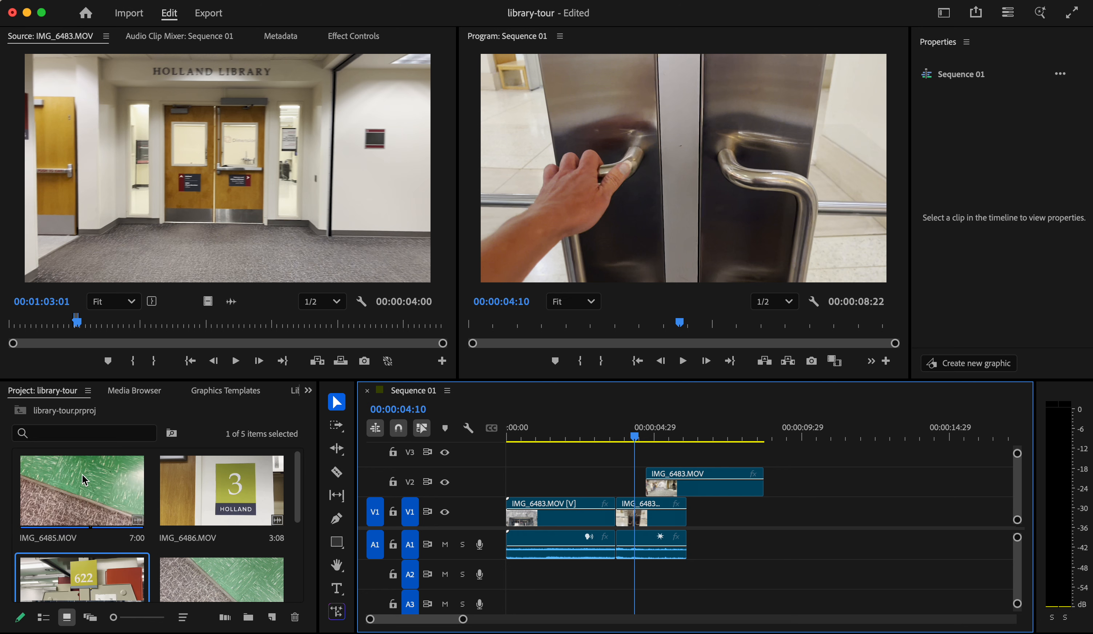
Open IMG_6486.MOV in the Source monitor and mark an In point at 00:00:00:15.
double_click(219, 492)
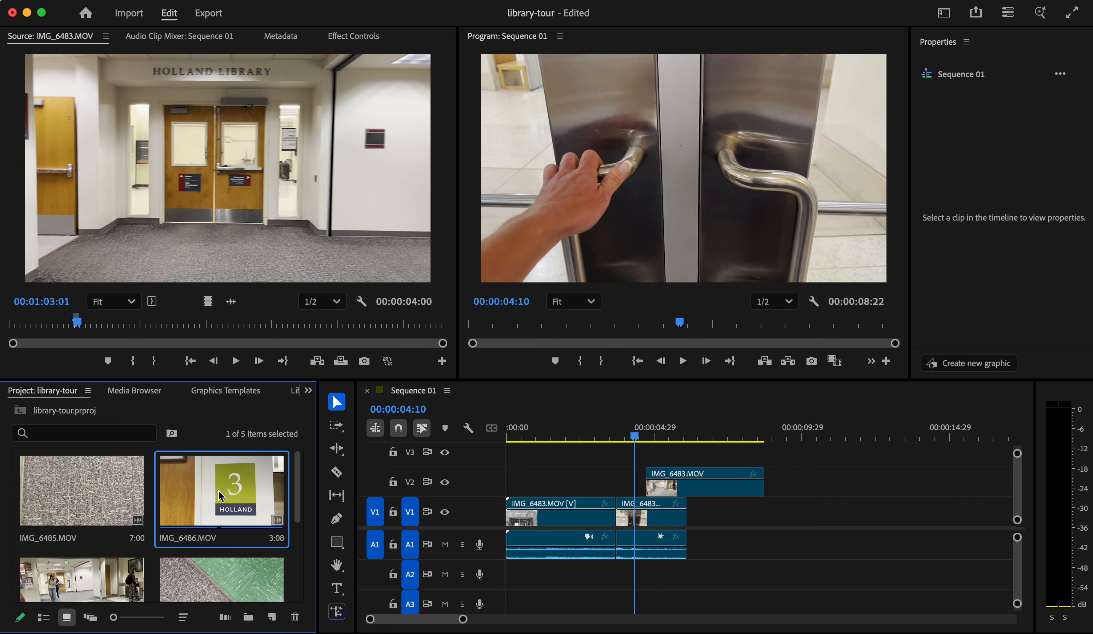
left_click_drag(214, 323, 77, 350)
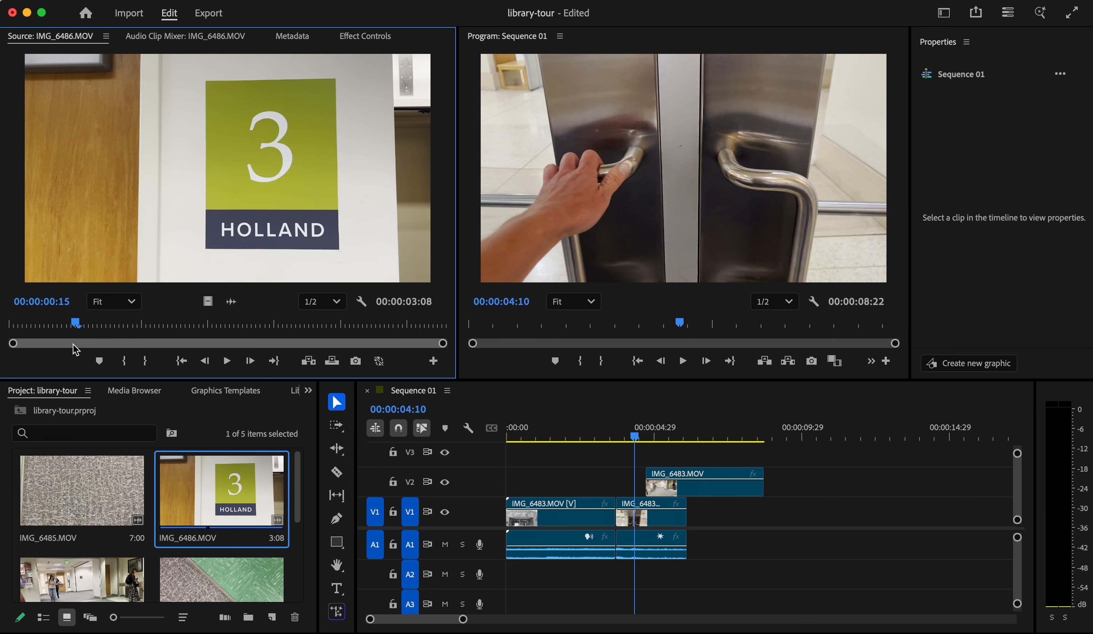
left_click(125, 364)
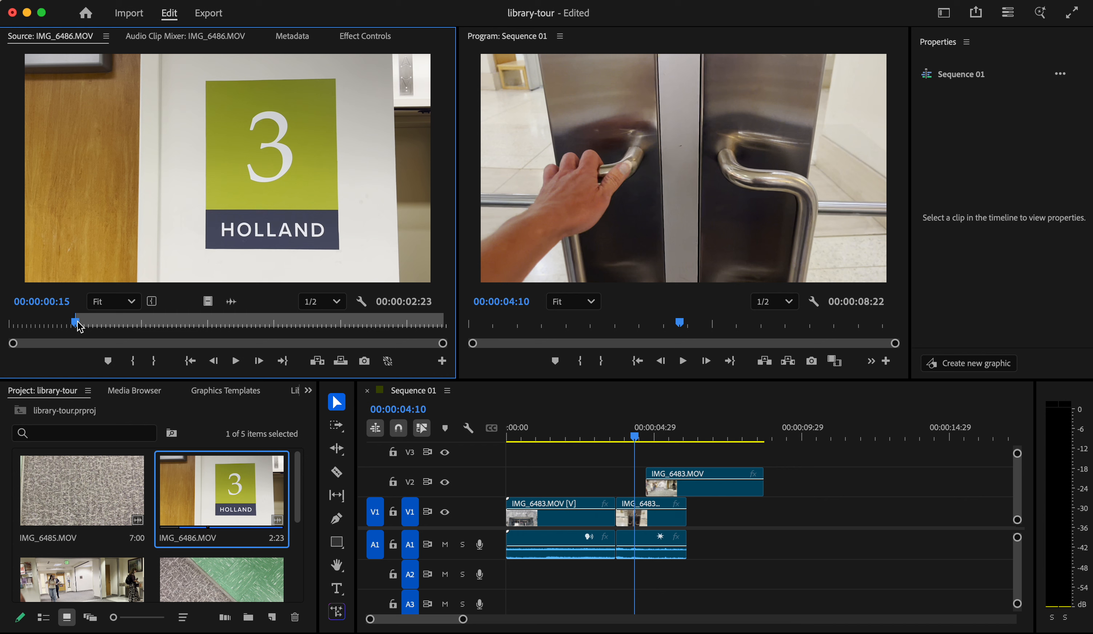
Mark an Out point at 00:00:01:15 in IMG_6486.MOV and place it directly after the V2 clip, with its audio on A2.
left_click_drag(78, 327, 156, 340)
left_click_drag(164, 340, 211, 342)
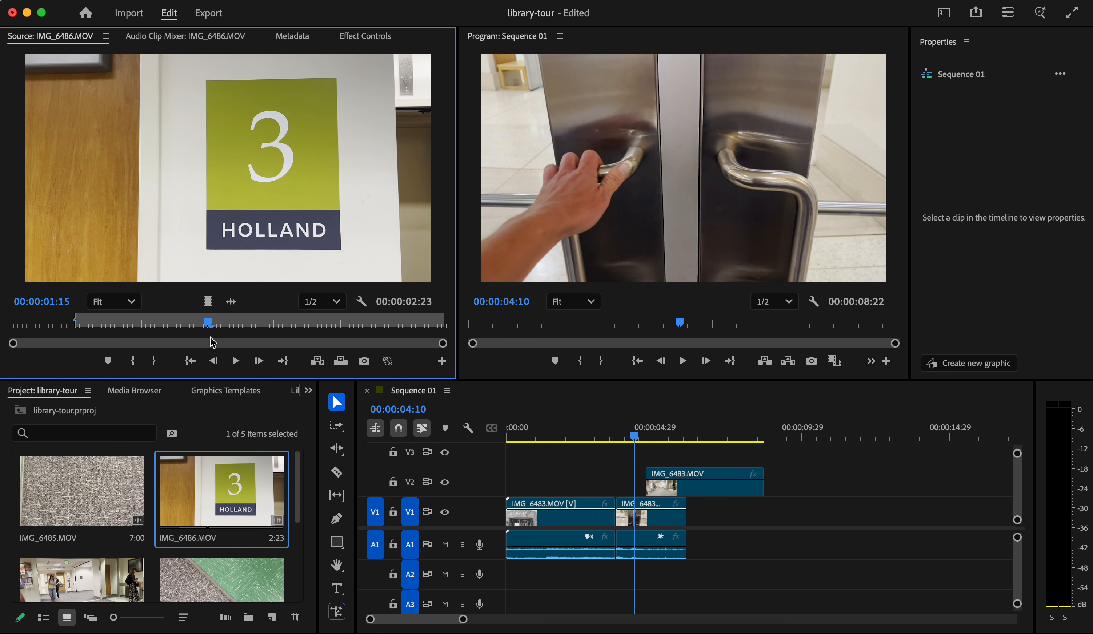
left_click(154, 361)
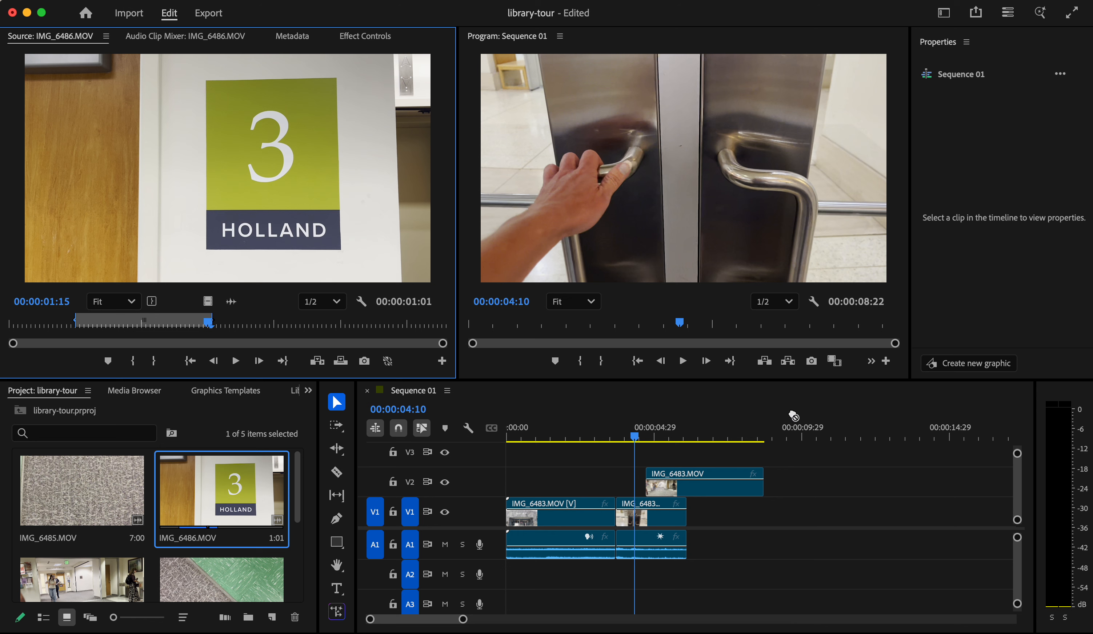
left_click_drag(794, 416, 772, 472)
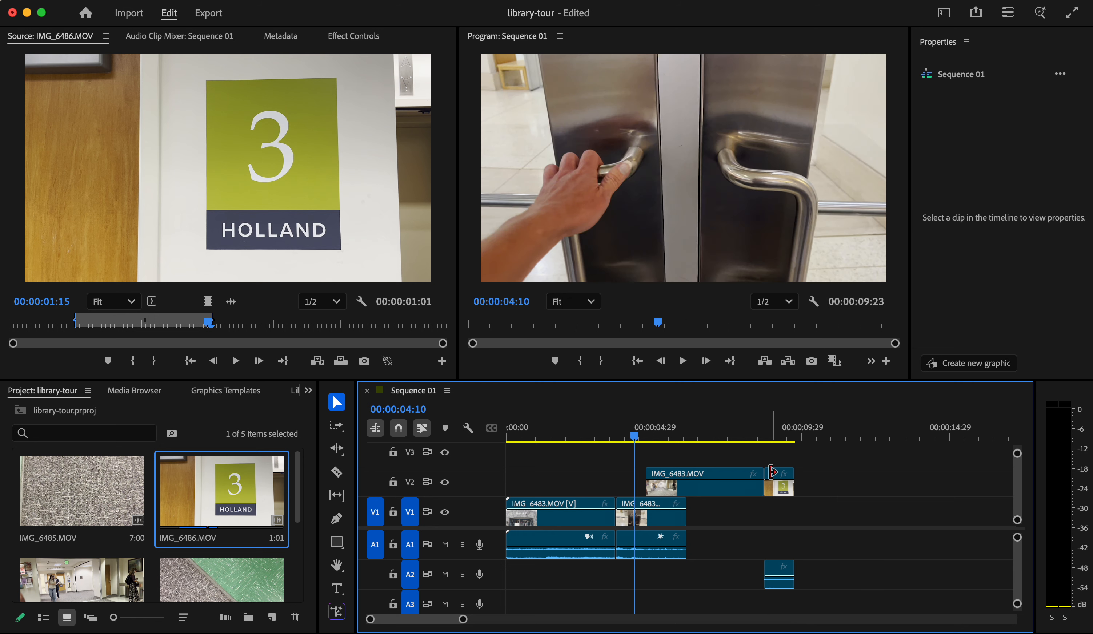
Play back the opening of the sequence from 00:00:00:00.
left_click(770, 421)
key("space")
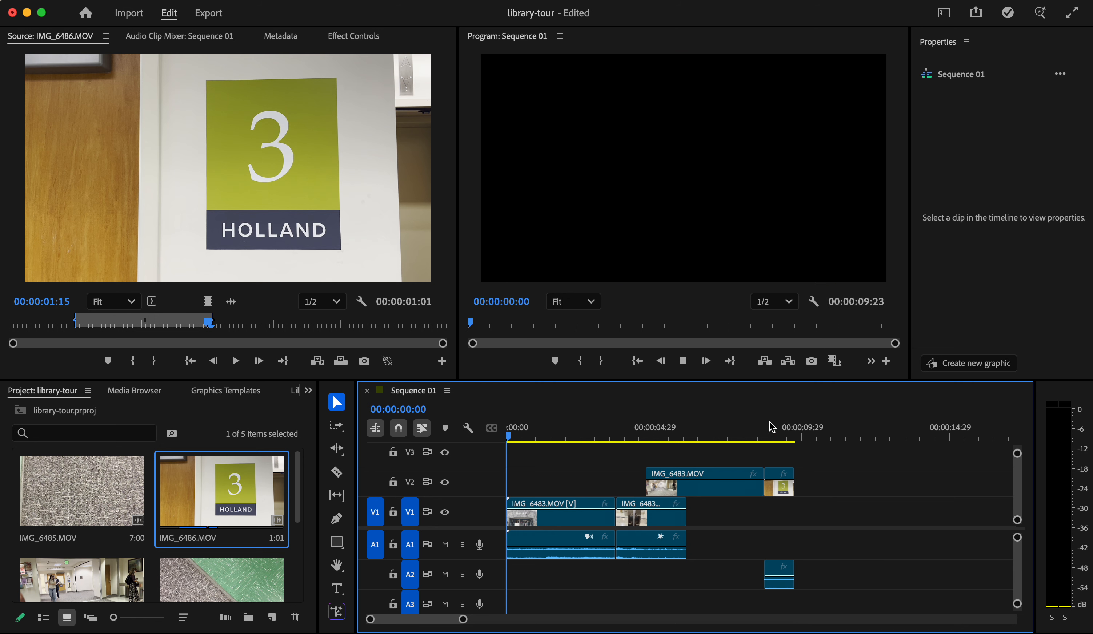
key("space")
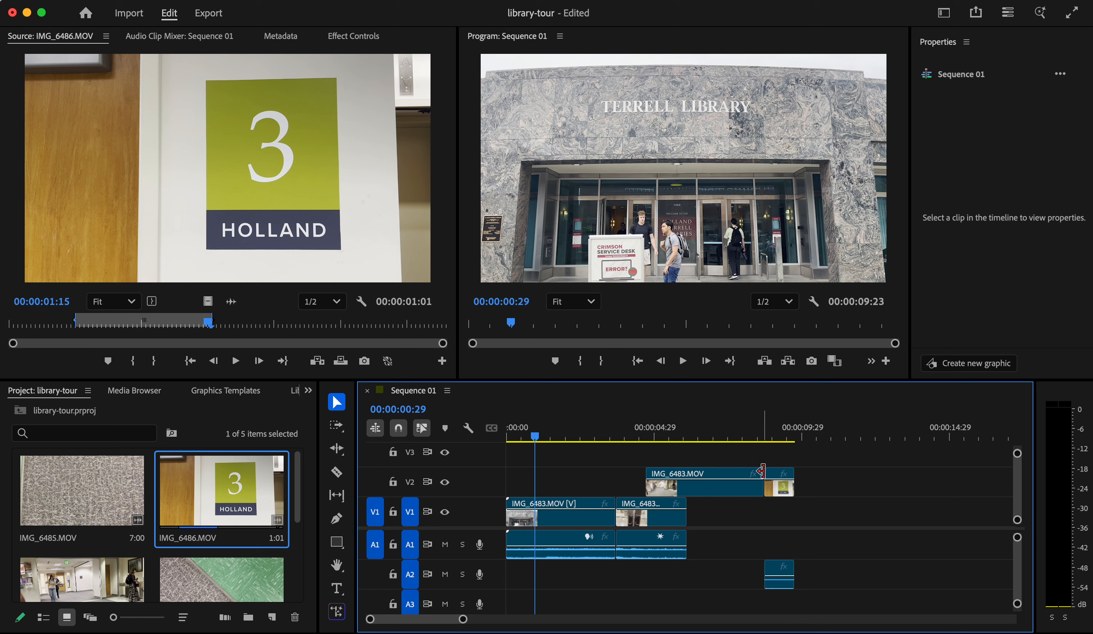
Move the IMG_6486.MOV clip farther along V2 and A2, and shift the V2 IMG_6483.MOV clip to start where the second V1 clip ends.
left_click_drag(773, 492, 800, 485)
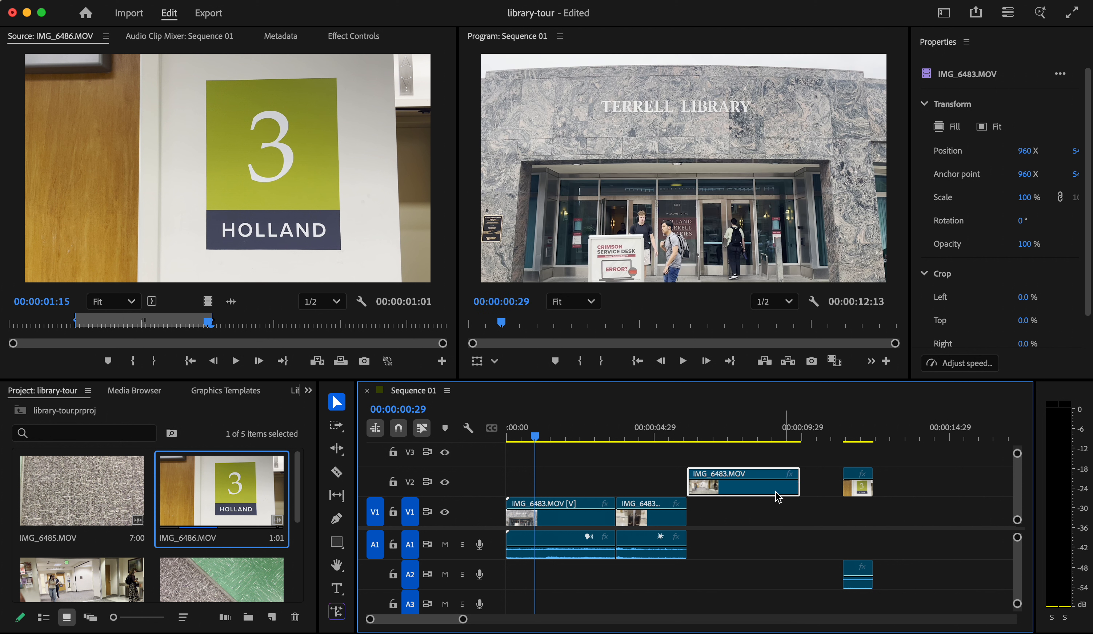